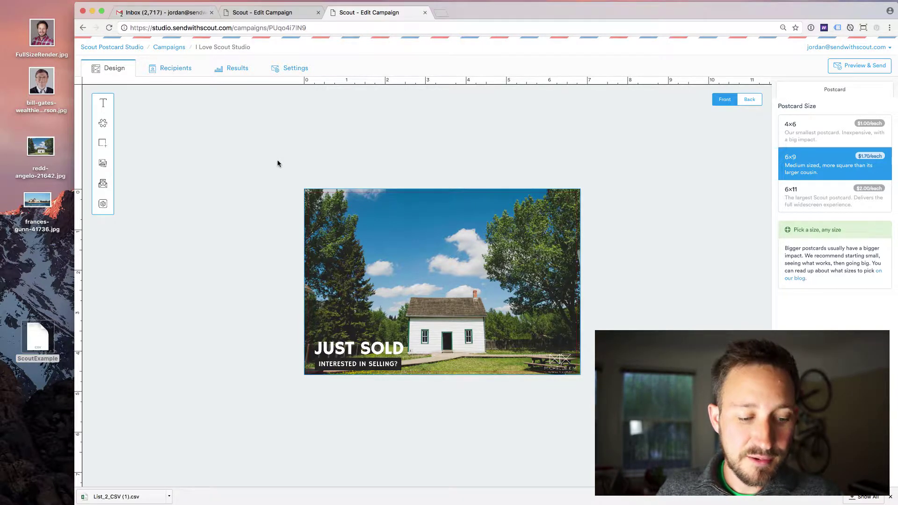
Step: Drop the Opera House JPG from the desktop onto the postcard, replacing the farmhouse photo
left_click(35, 201)
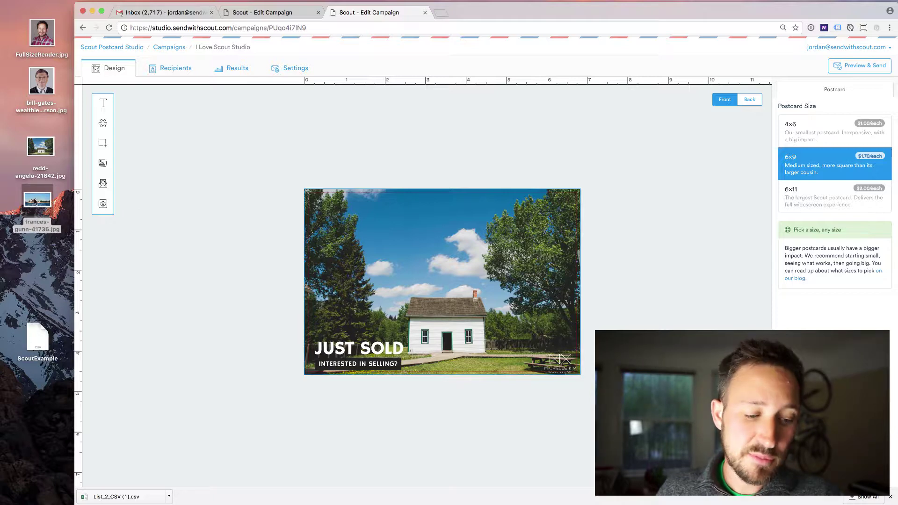
left_click_drag(35, 201, 19, 261)
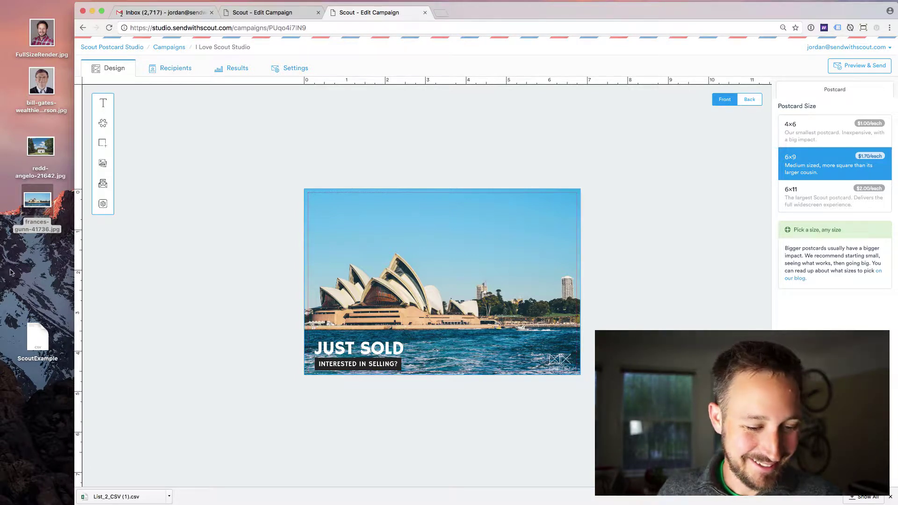
left_click(11, 273)
left_click(103, 102)
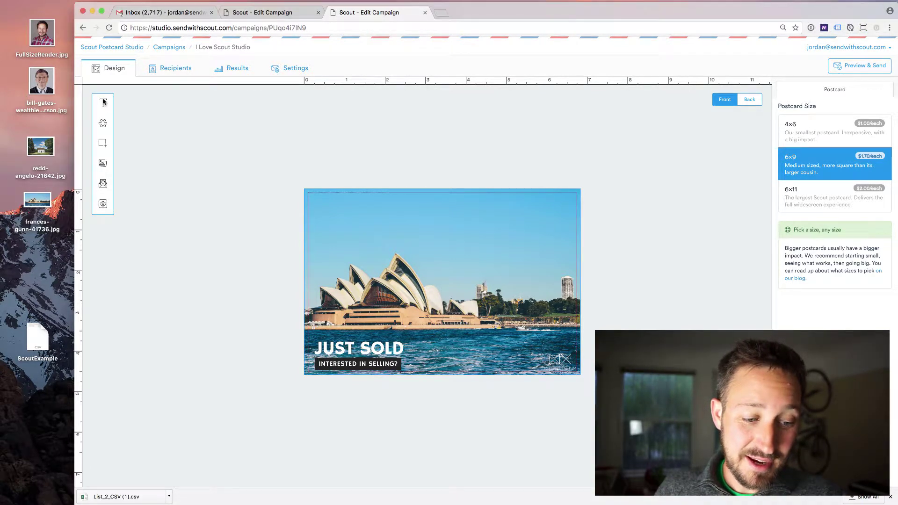
Step: Add a text box at the top of the card reading 'HOLY MOSES THAT'S BIG!'
left_click(104, 102)
left_click_drag(449, 286, 553, 235)
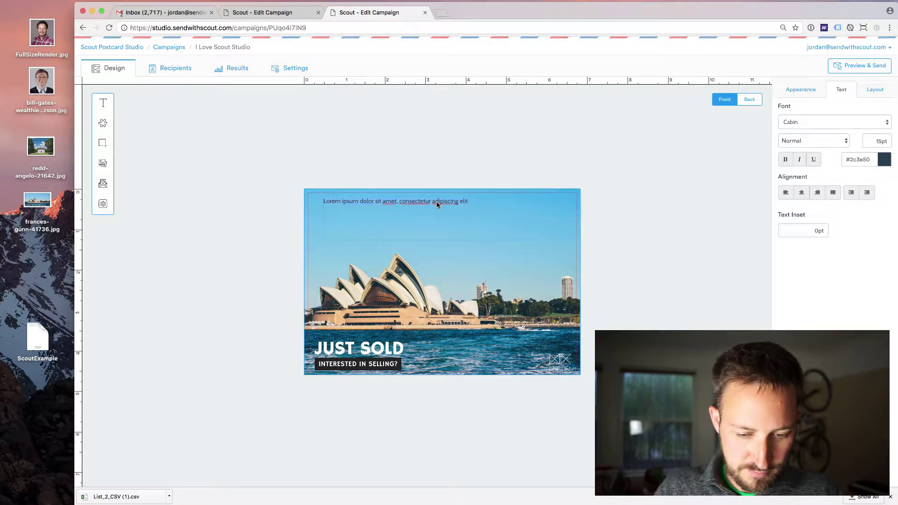
double_click(436, 201)
type("HOLY M")
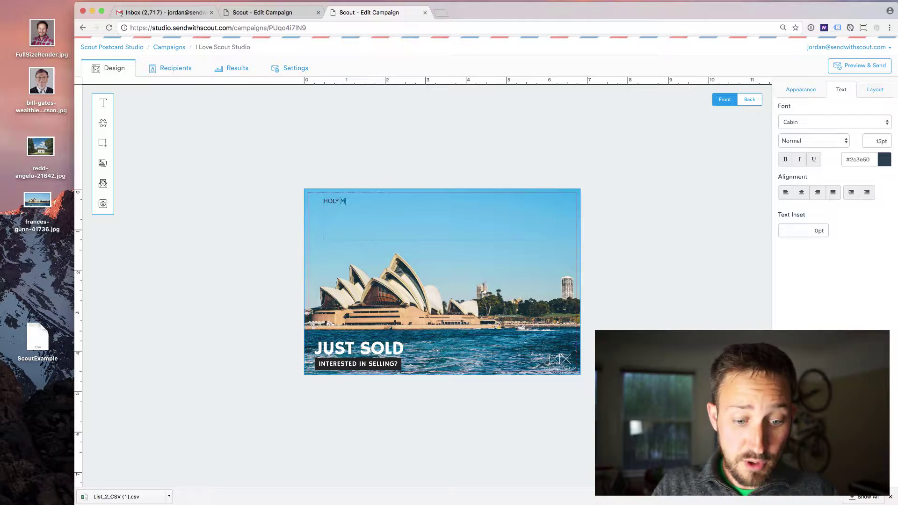
type("OSES THAT'S BIG!")
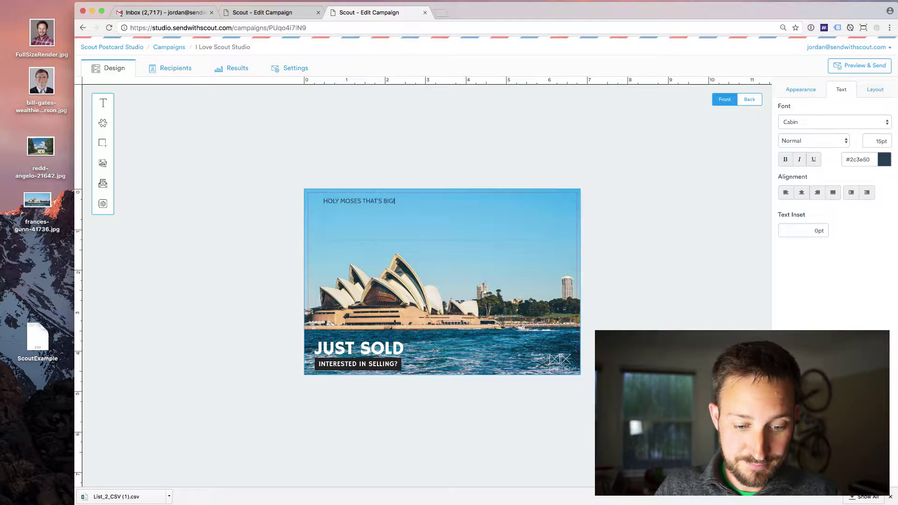
Step: Make the headline light white and enlarge its font to 47pt
left_click(885, 163)
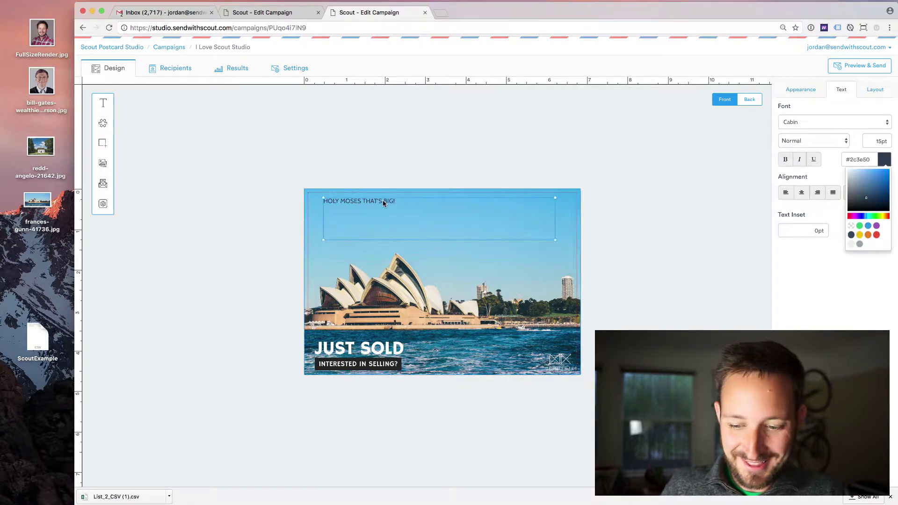
left_click(852, 244)
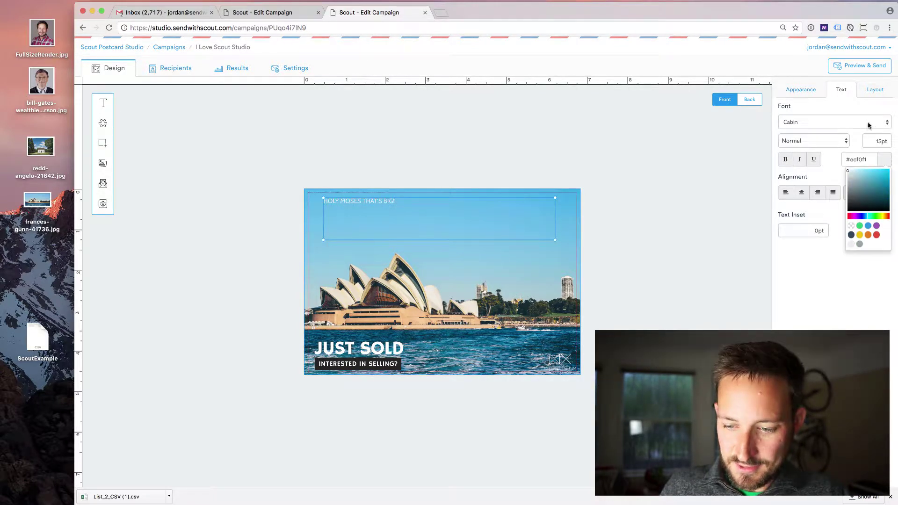
left_click(871, 140)
double_click(872, 141)
type("35")
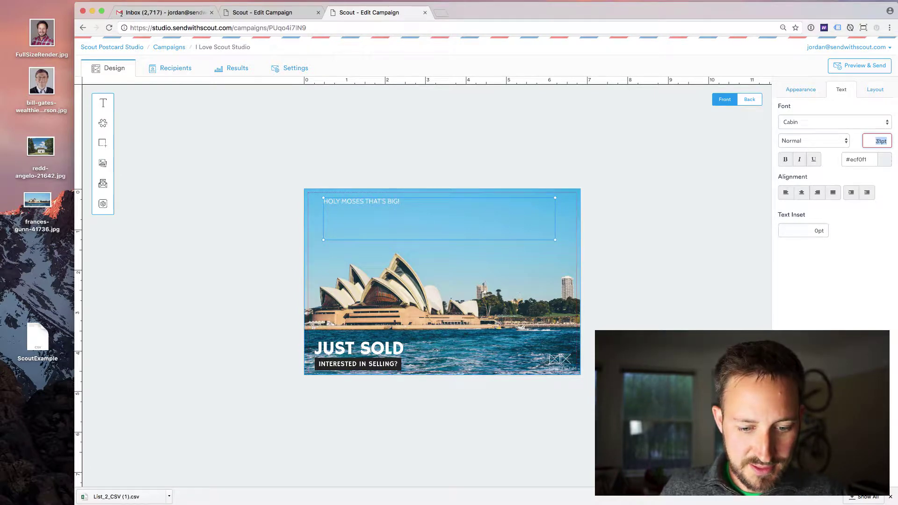
key("Return")
key("Up")
key("Up")
key("Up")
key("Up")
key("Up")
key("Up")
key("Up")
key("Up")
key("Up")
key("Up")
key("Up")
key("Up")
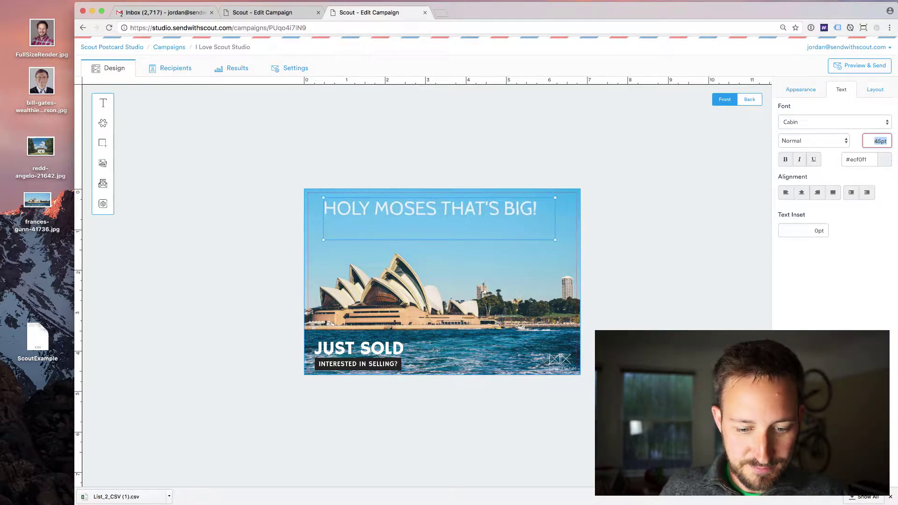
left_click(646, 147)
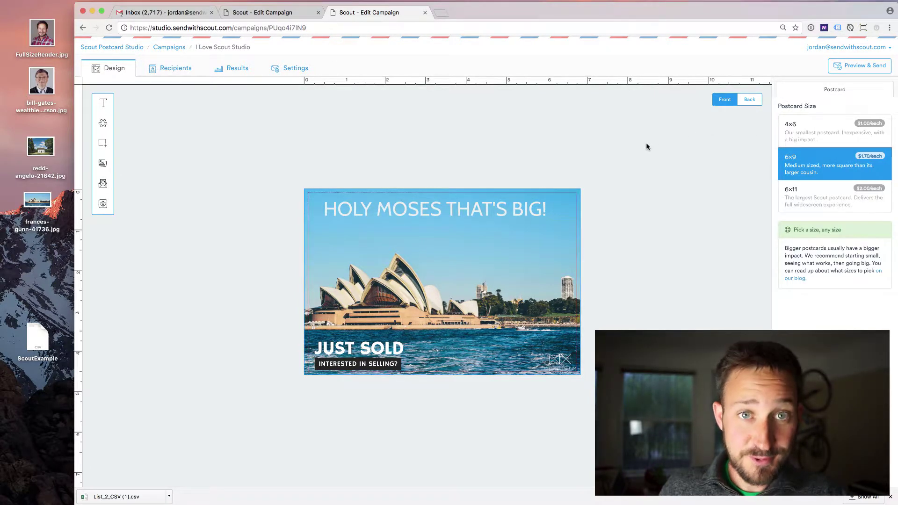
Step: Add an arrow shape to the postcard and fill it red
left_click(103, 145)
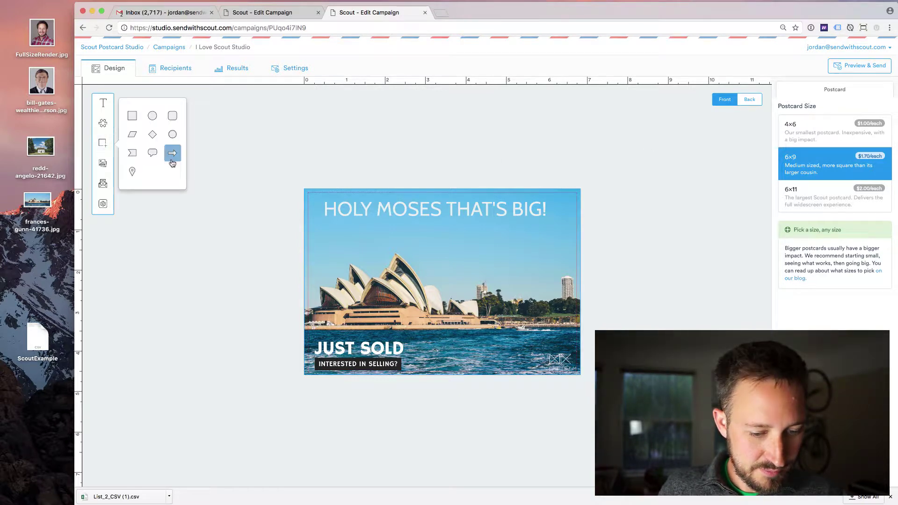
left_click(173, 154)
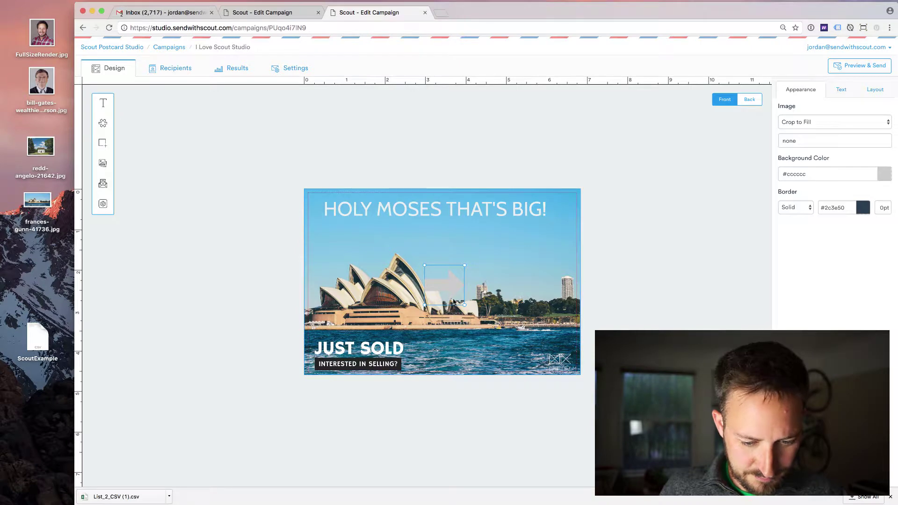
left_click_drag(457, 293, 452, 227)
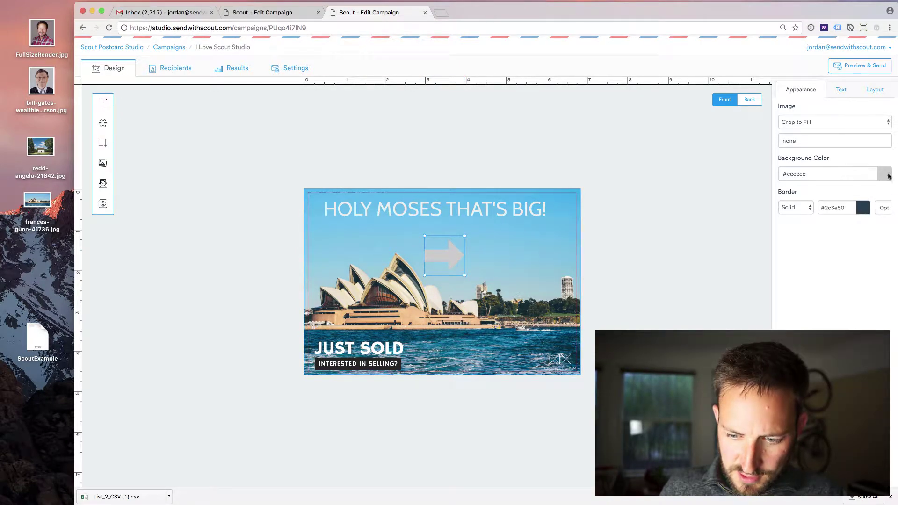
left_click(885, 175)
left_click(876, 251)
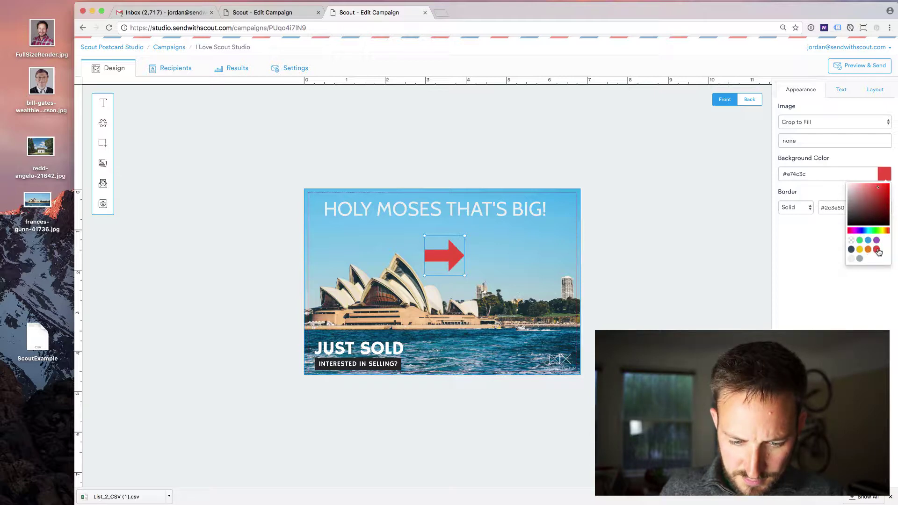
left_click(549, 245)
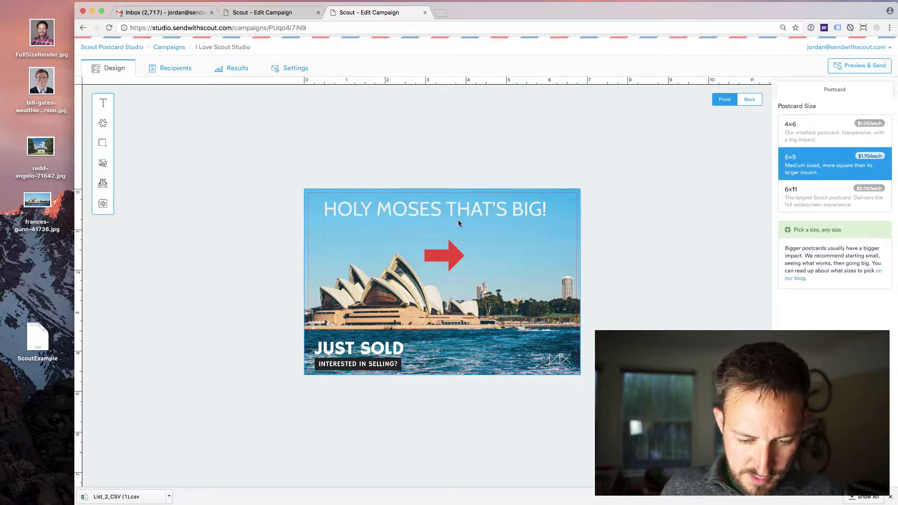
Step: Put the arrow in the top-left corner, with the headline shrunk to 43pt beside it
left_click_drag(459, 255, 359, 242)
left_click_drag(390, 219, 416, 218)
left_click(889, 142)
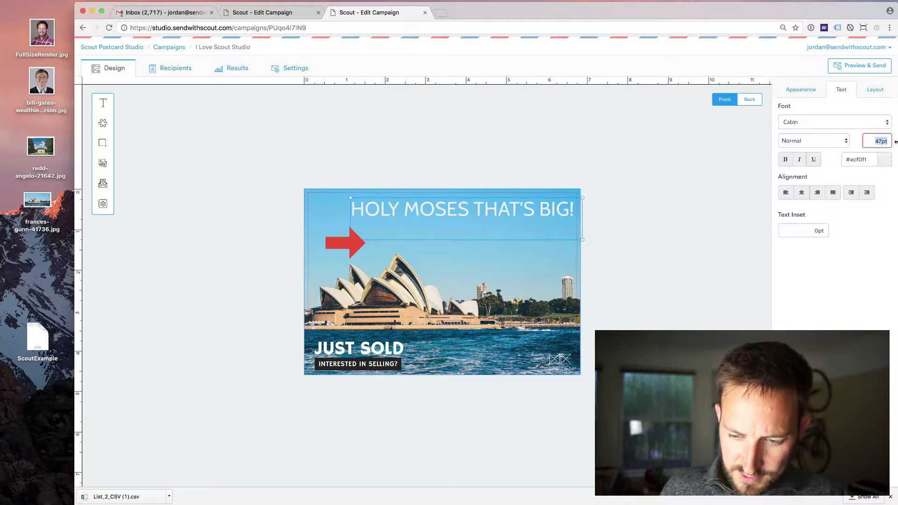
key("Down")
key("Down")
key("Down")
key("Down")
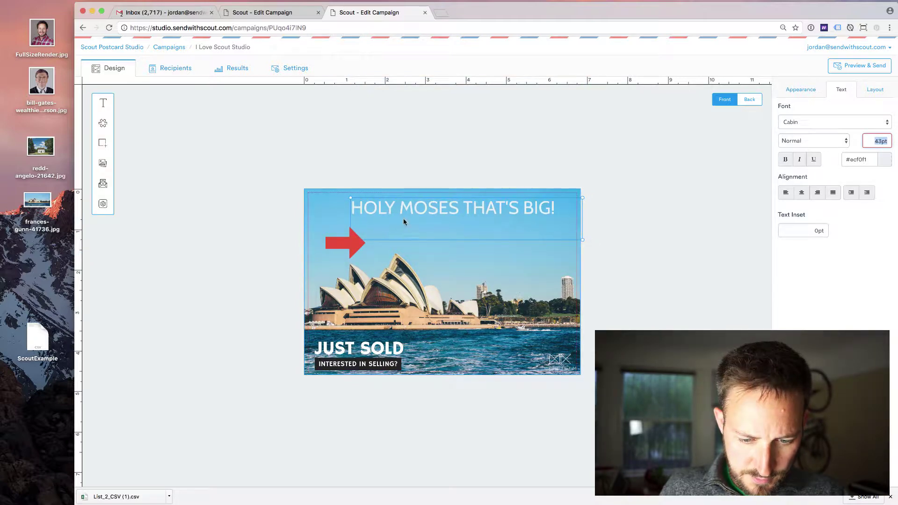
left_click_drag(403, 218, 413, 218)
left_click_drag(349, 245, 336, 210)
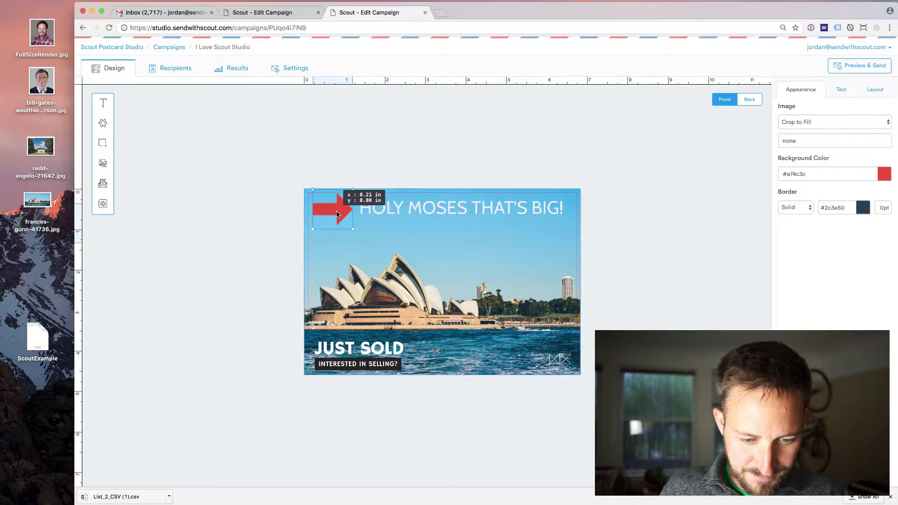
left_click(383, 148)
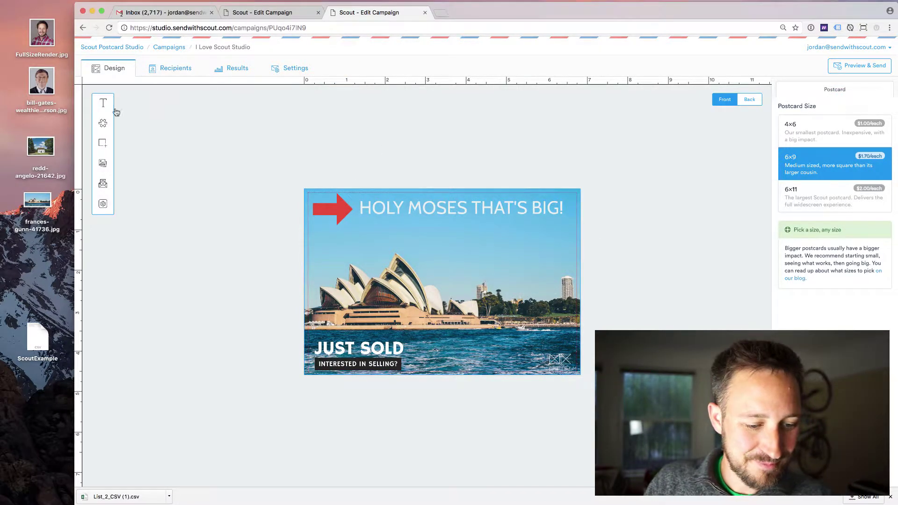
Step: Add an image placeholder and delete the headline and the red arrow
left_click(102, 165)
left_click(408, 214)
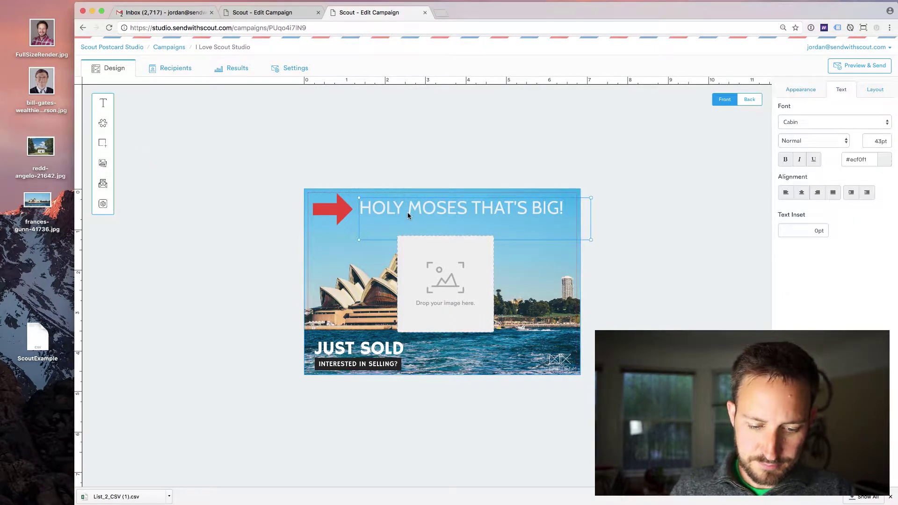
key("Delete")
left_click(339, 214)
key("Delete")
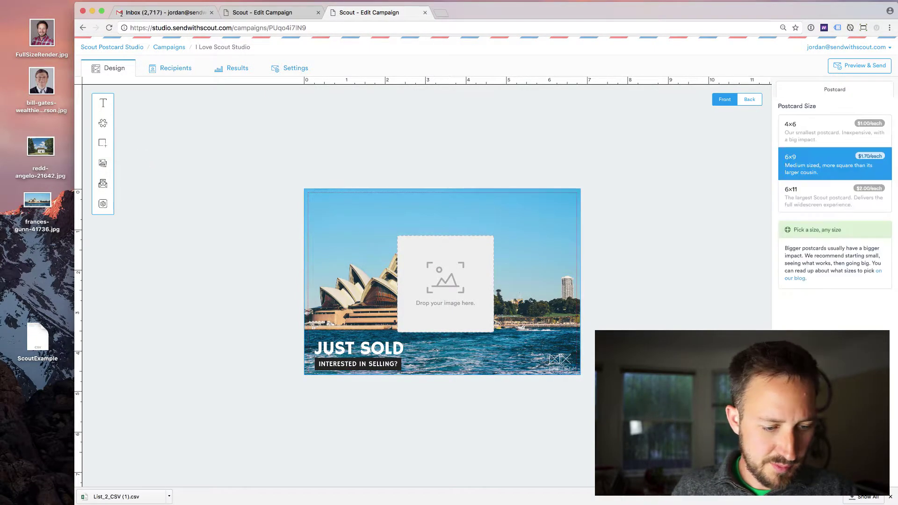
Step: Drop in a headshot, shrink it to about two inches at the top-right, then delete it
left_click_drag(35, 83, 434, 267)
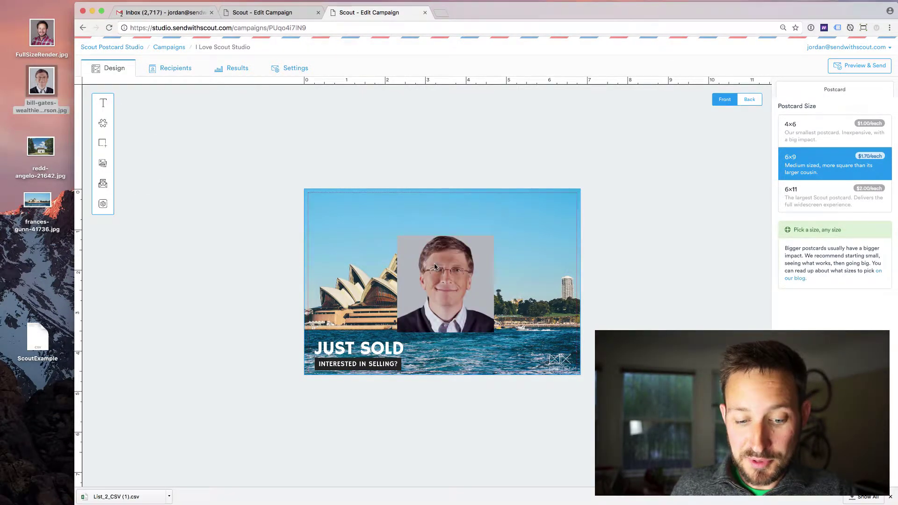
left_click(477, 245)
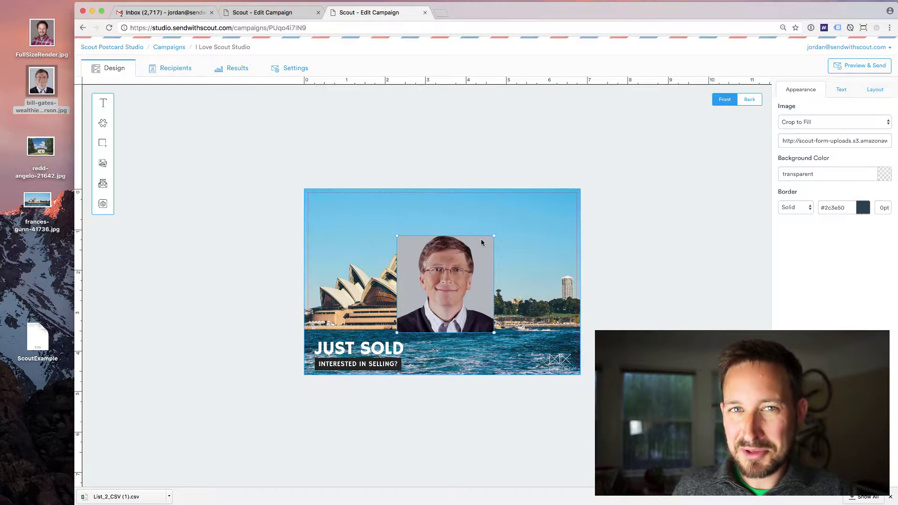
left_click_drag(494, 236, 461, 266)
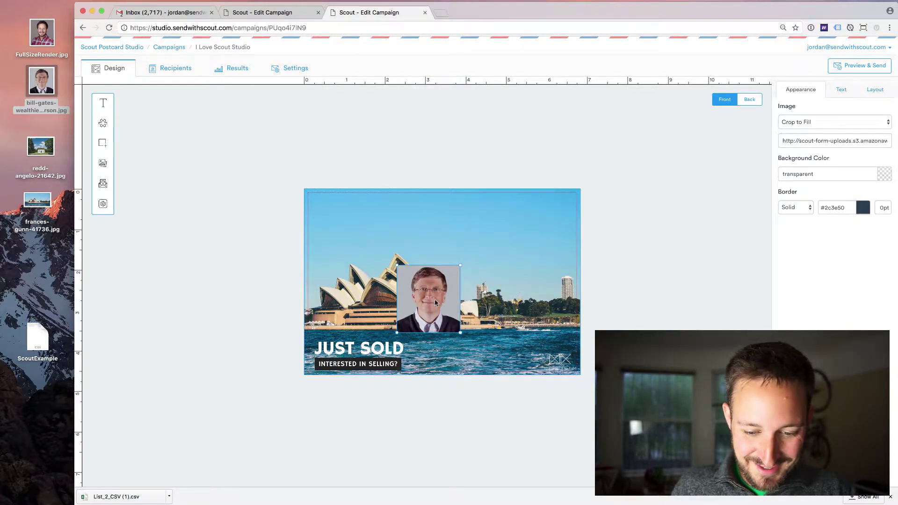
left_click_drag(447, 300, 557, 233)
left_click(667, 212)
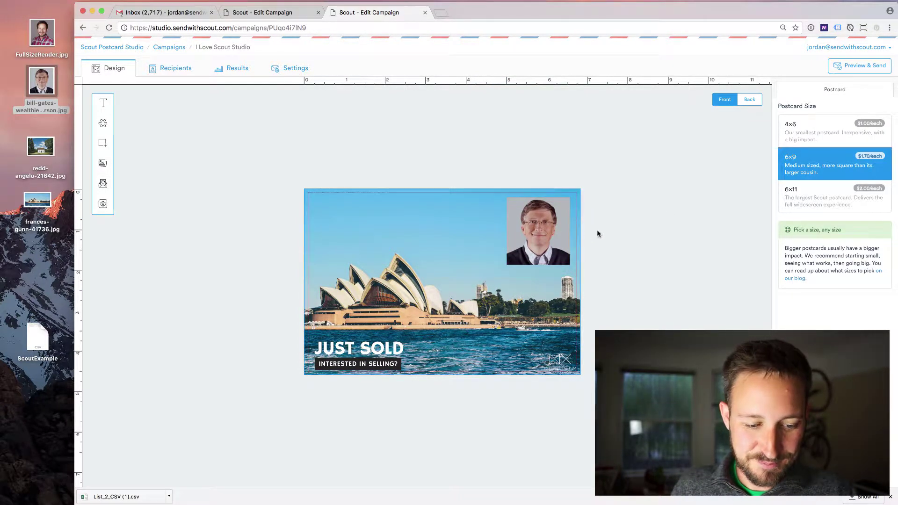
left_click(527, 239)
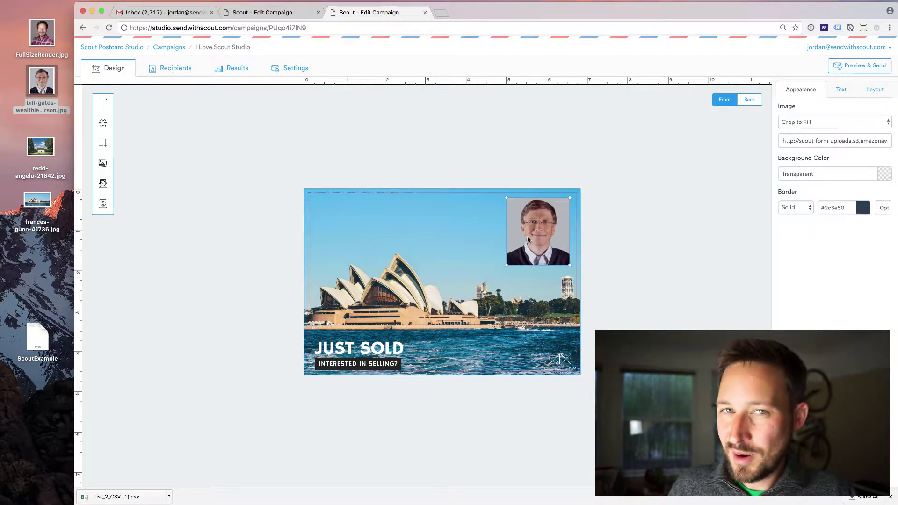
key("BackSpace")
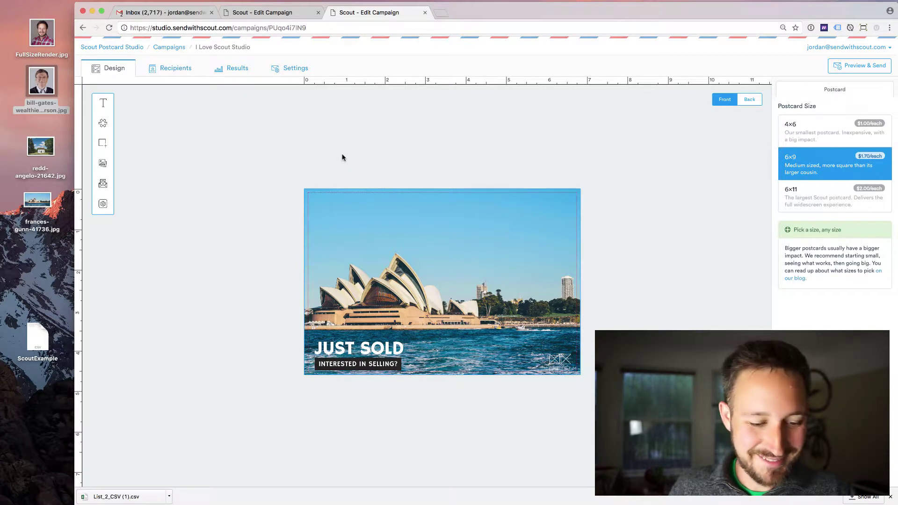
Step: Show the tracking flyout with web URL, QR code, promo code and phone number options
left_click(103, 184)
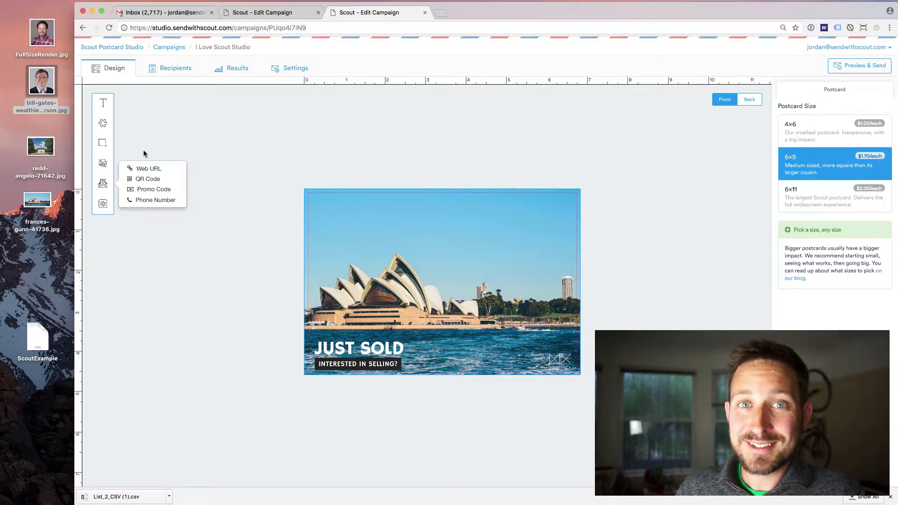
Step: Dismiss the tracking options flyout to return to the canvas
left_click(144, 152)
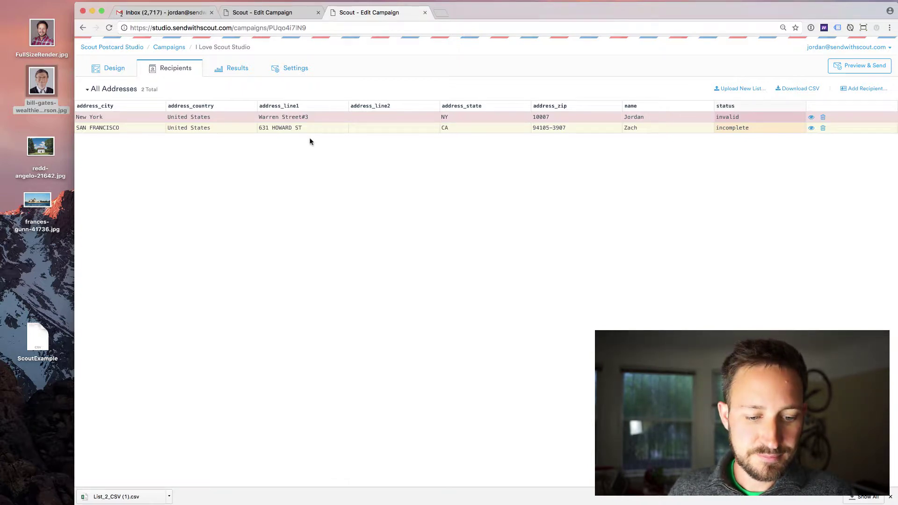
double_click(301, 120)
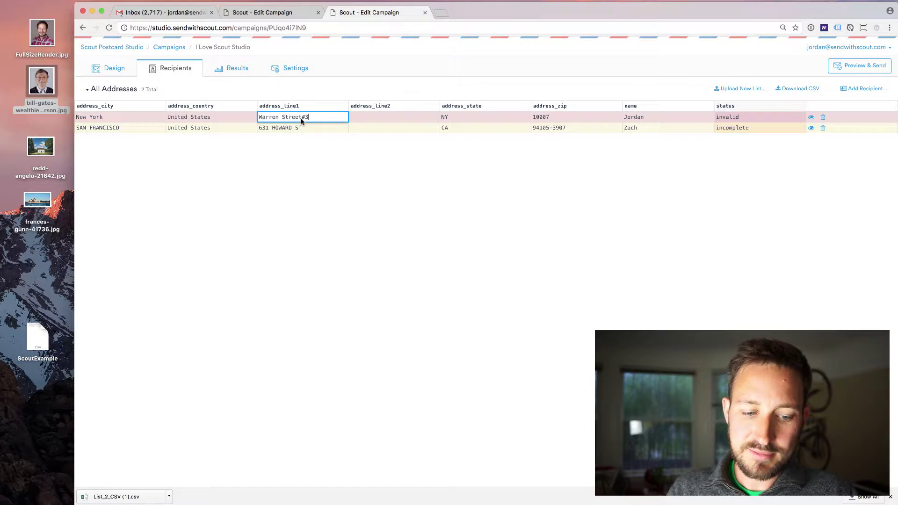
key("BackSpace")
key("BackSpace")
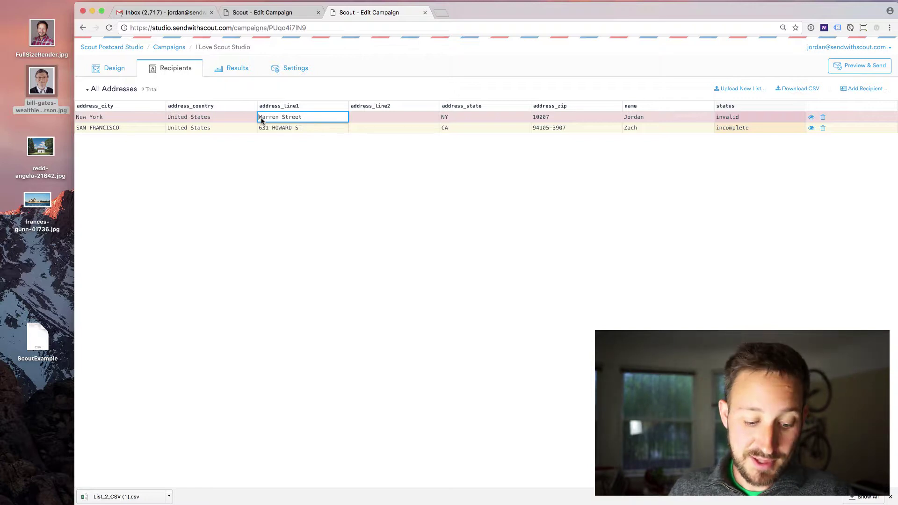
left_click(261, 117)
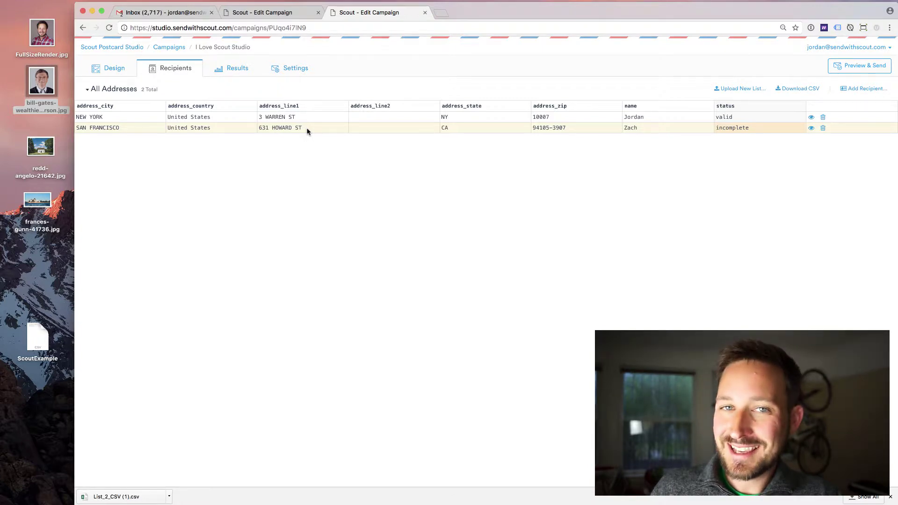
double_click(366, 131)
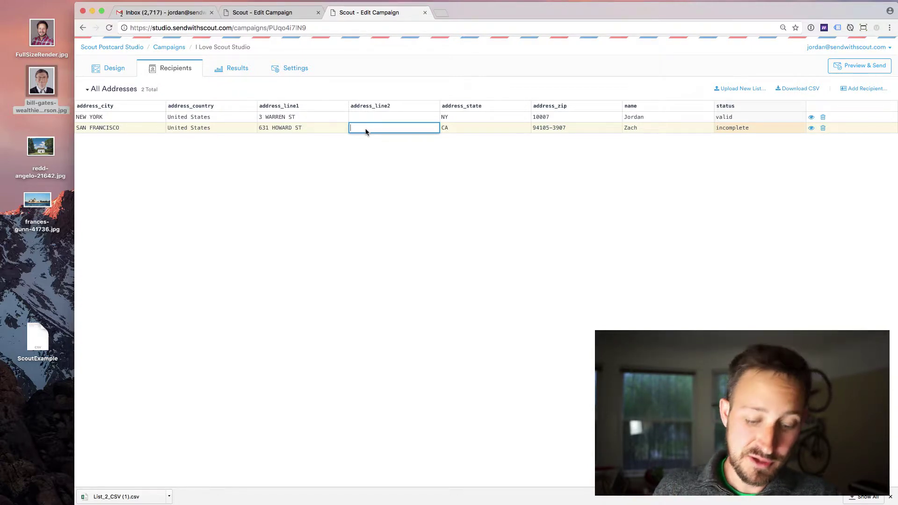
type("#!00")
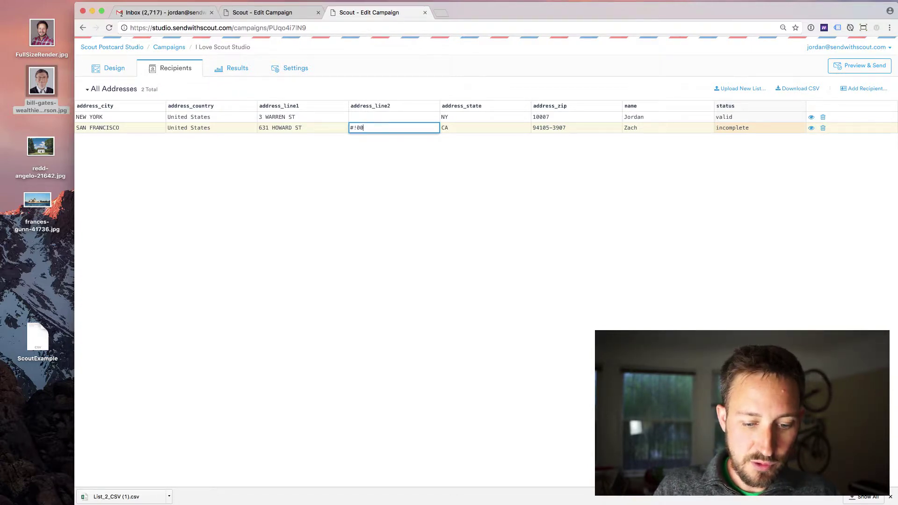
type("00")
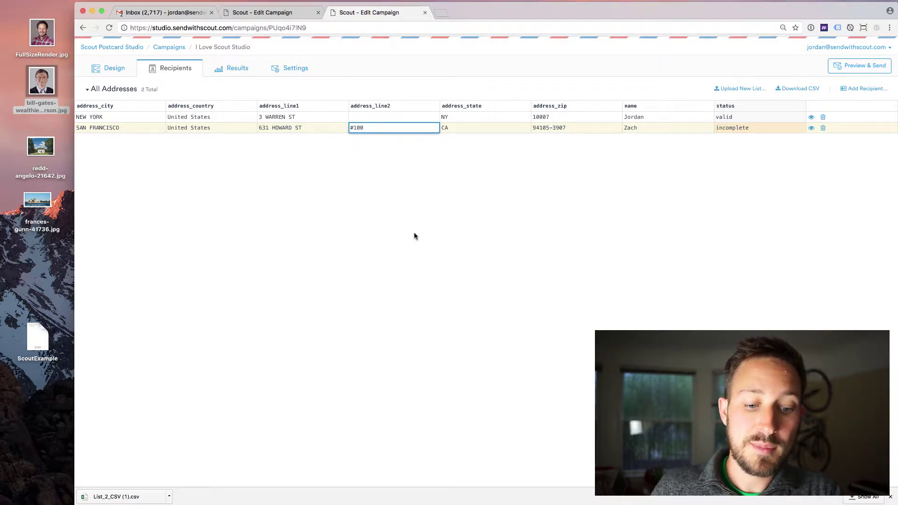
key("Return")
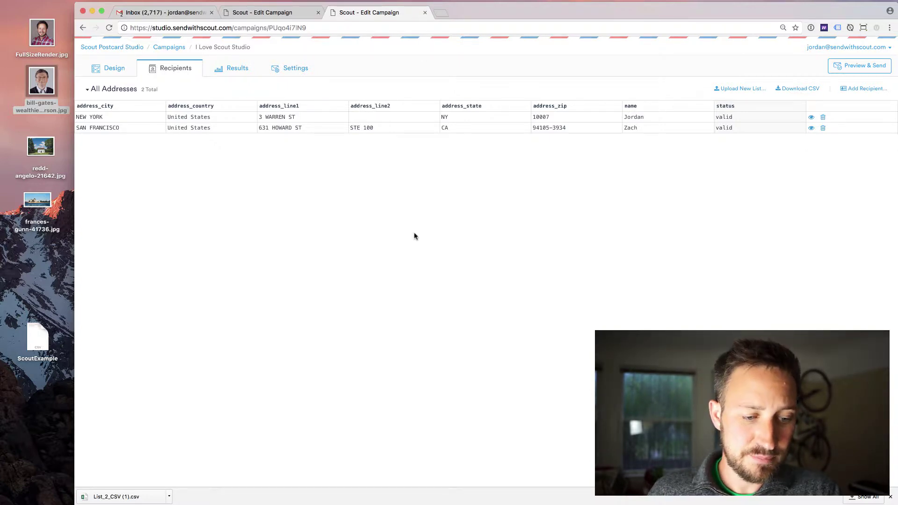
Step: Back in the design, insert a recipient variable set to the address_city field
left_click(119, 73)
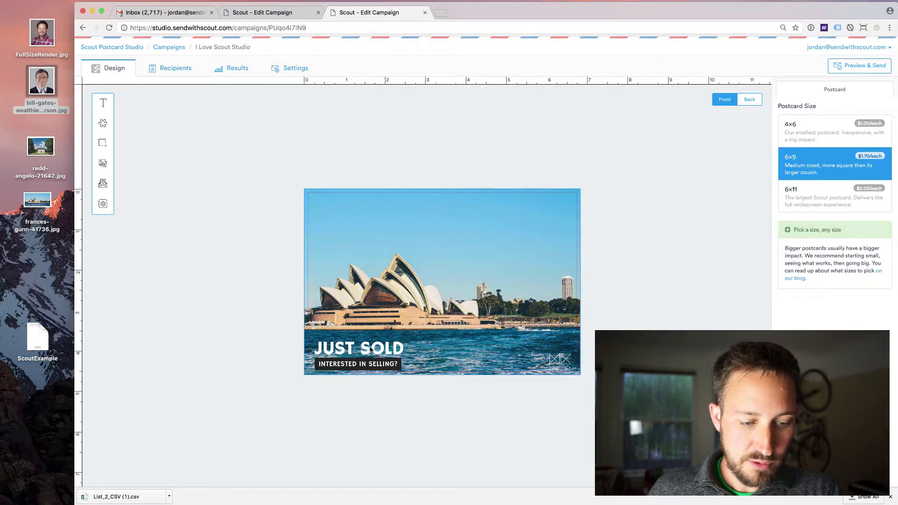
left_click(103, 102)
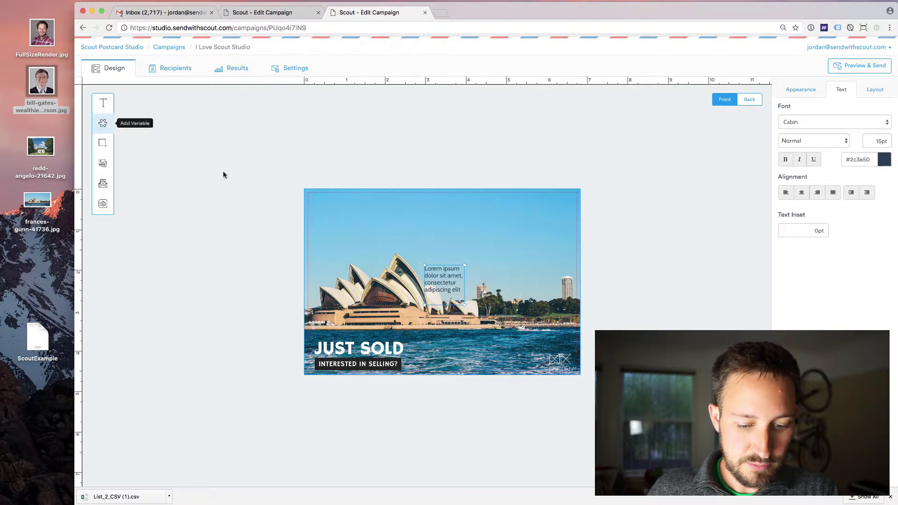
key("BackSpace")
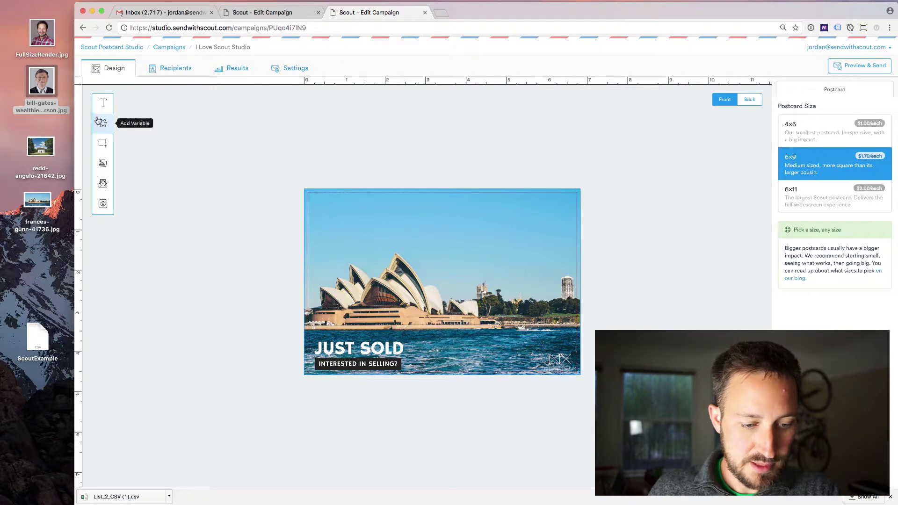
left_click(100, 122)
left_click(831, 121)
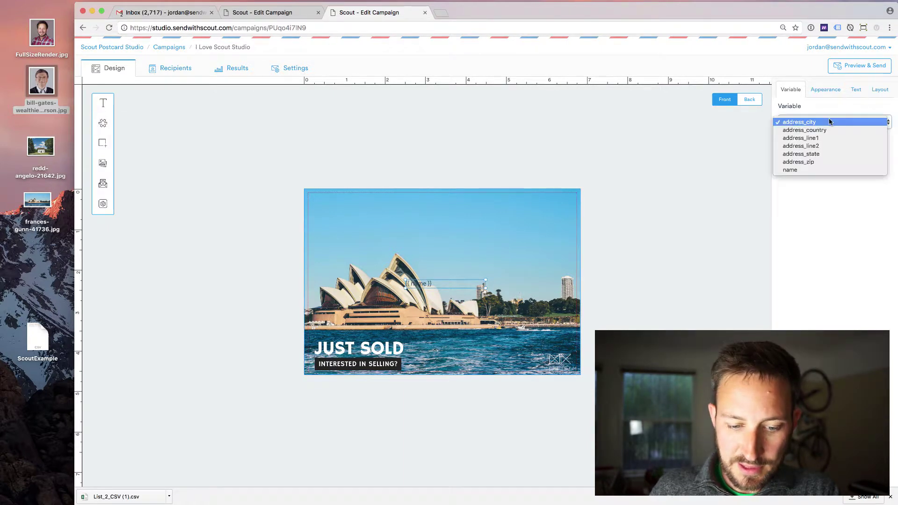
left_click(830, 122)
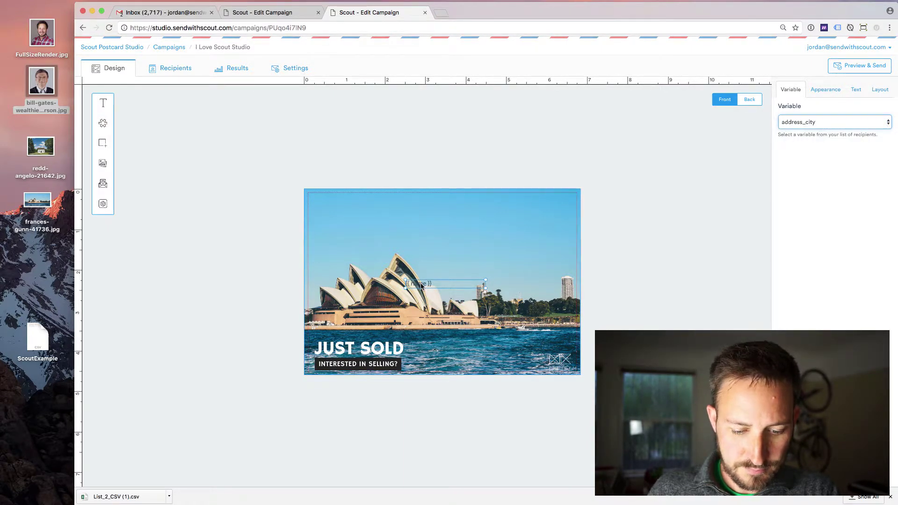
Step: Replace the name placeholder with address_city and move the variable up onto the sky
left_click(421, 286)
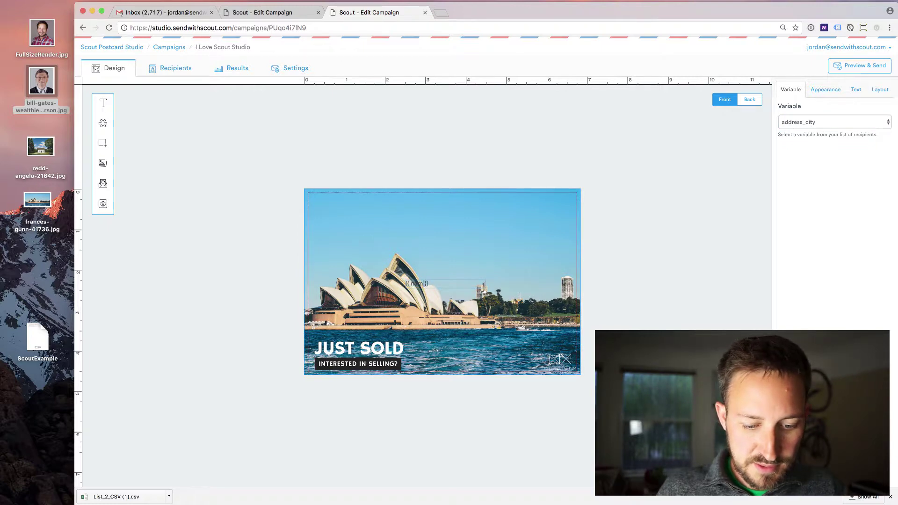
key("BackSpace")
key("BackSpace")
key("BackSpace")
type("a")
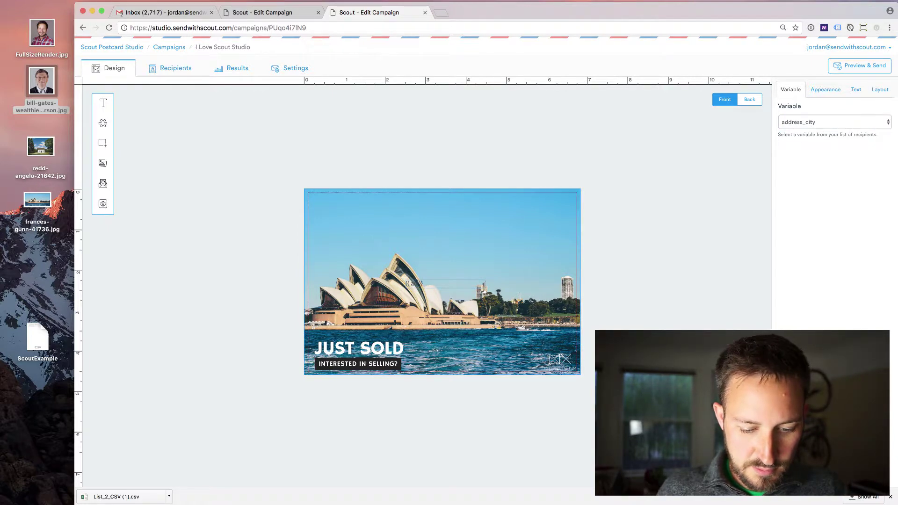
type("ddress_")
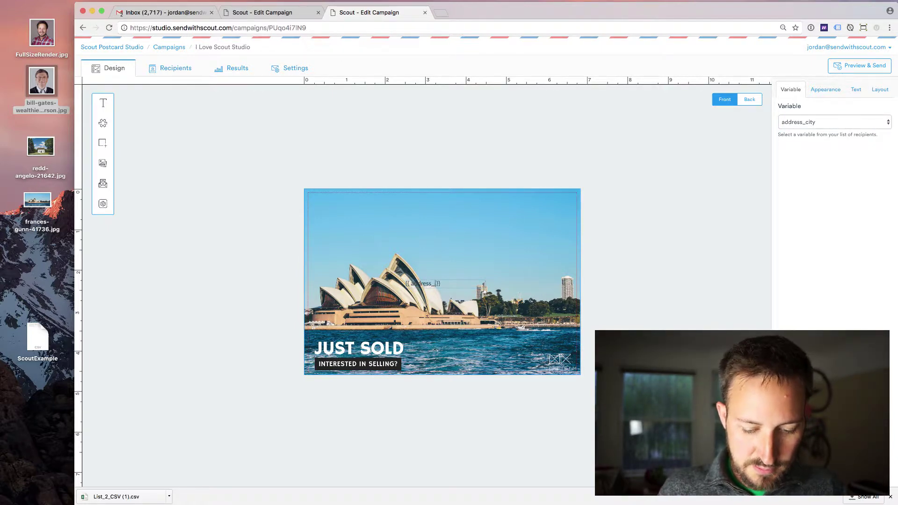
type("city")
left_click(448, 130)
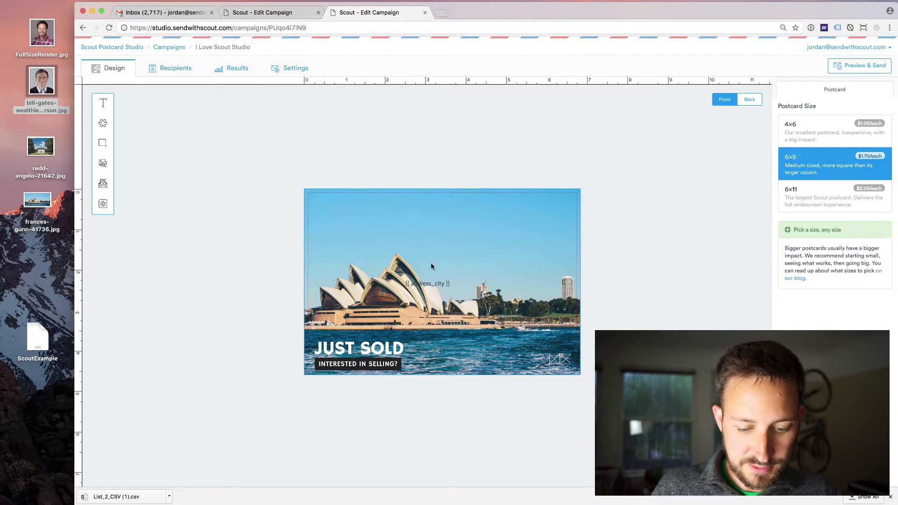
left_click_drag(433, 287, 365, 229)
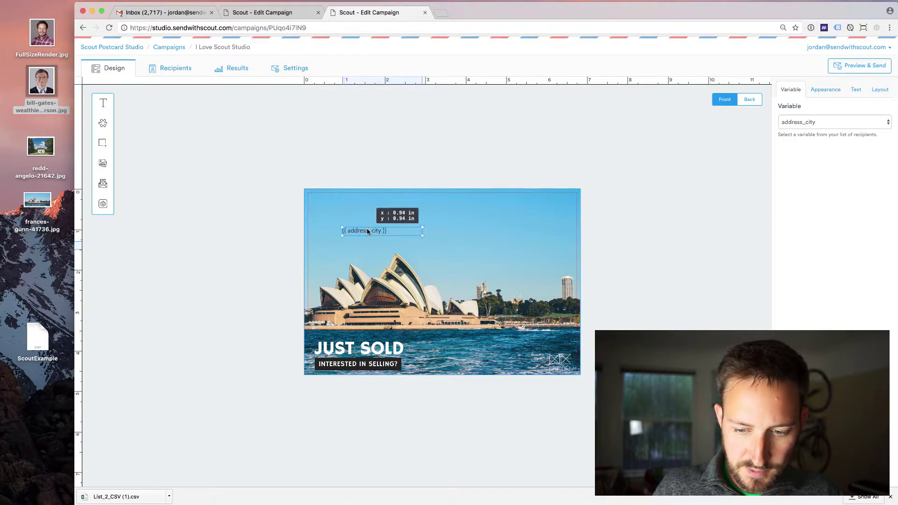
Step: Colour the {{ address_city }} text #ecf0f1, raise it to 25pt and widen its text box
left_click(855, 90)
left_click(884, 159)
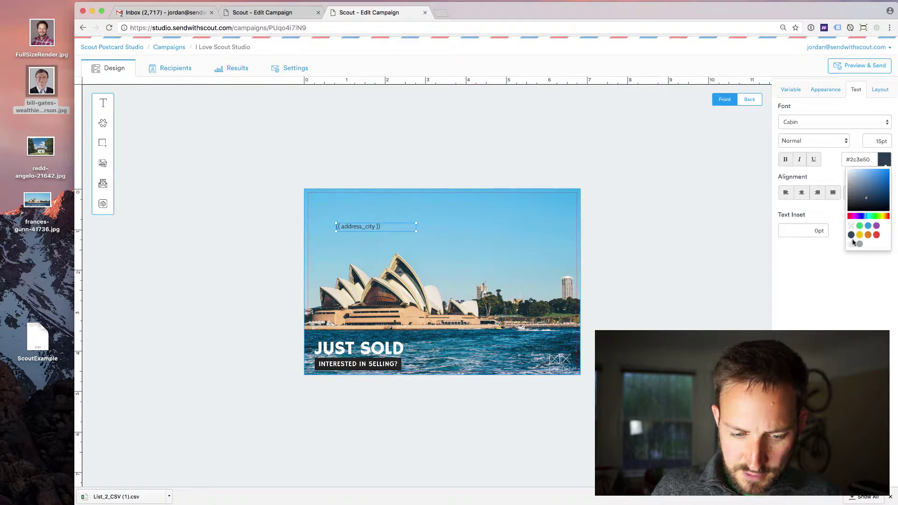
left_click(854, 243)
left_click(885, 160)
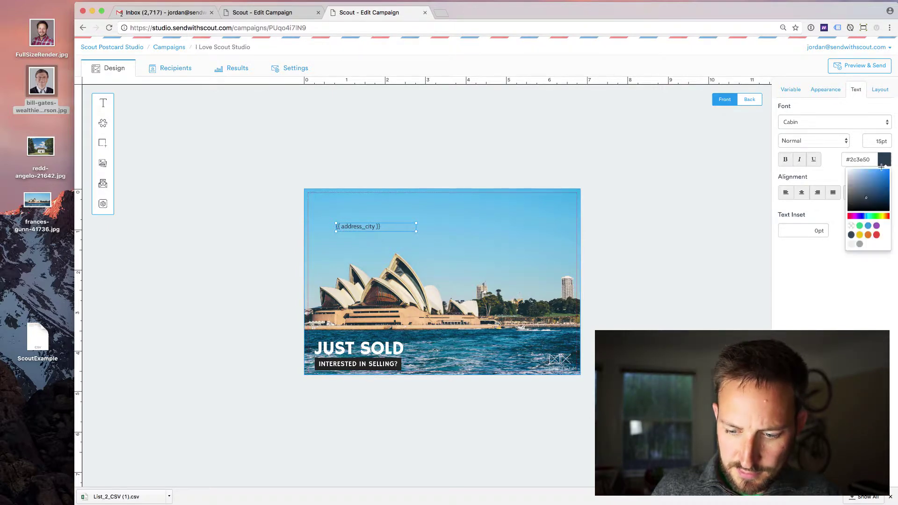
left_click(852, 244)
left_click(874, 141)
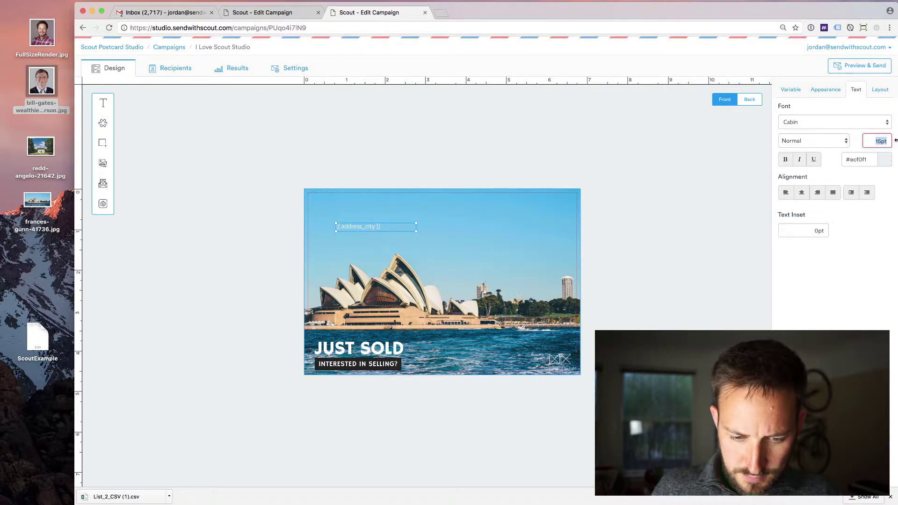
key("Up")
key("Up")
key("Up")
key("Up")
key("Up")
key("Up")
key("Up")
key("Up")
key("Up")
key("Up")
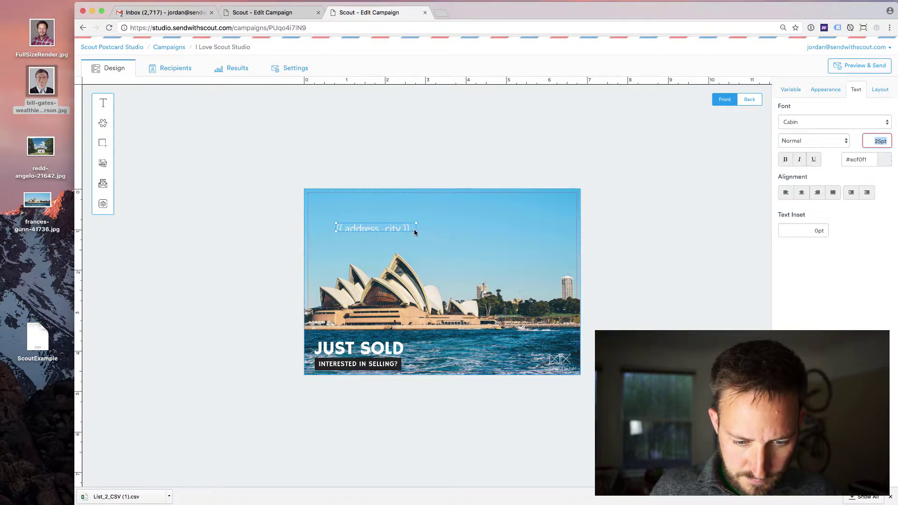
left_click_drag(415, 231, 458, 259)
Step: Add 'Hello,' before and '!' after the city variable, then move the greeting to the top left
left_click(370, 229)
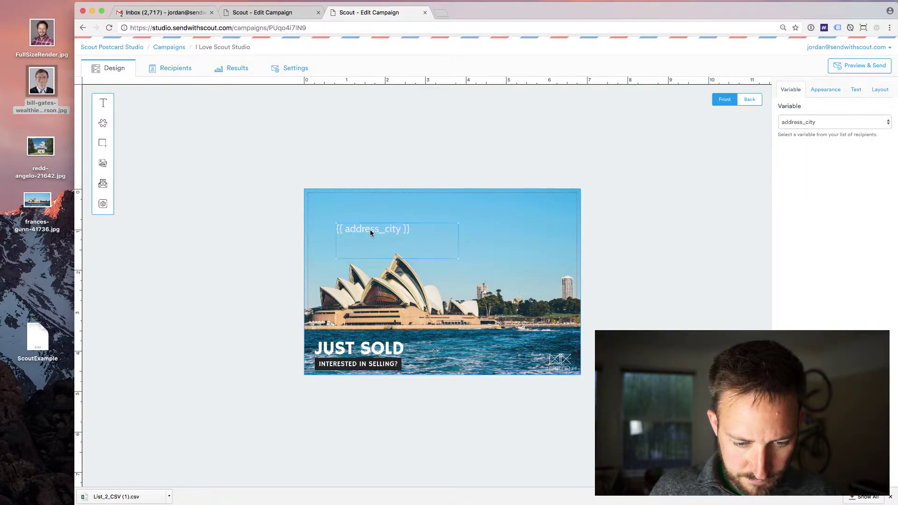
left_click(371, 230)
type("Hello")
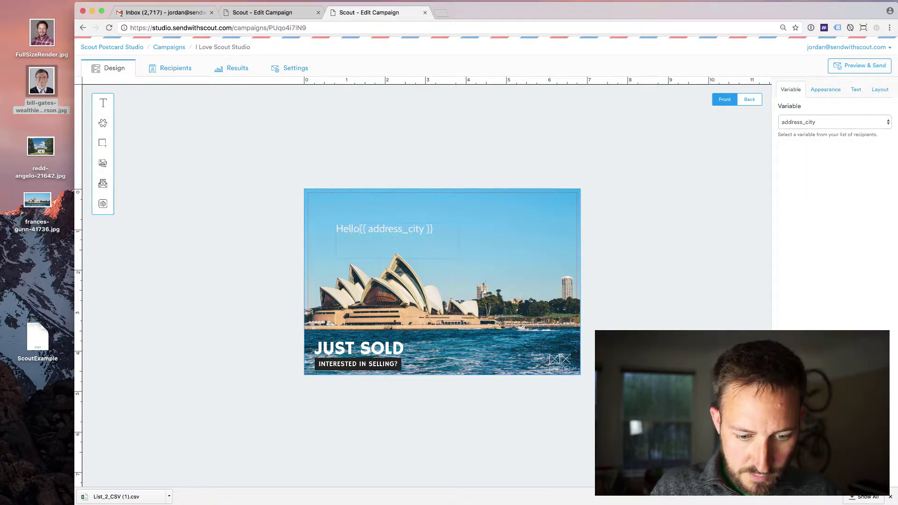
type(",")
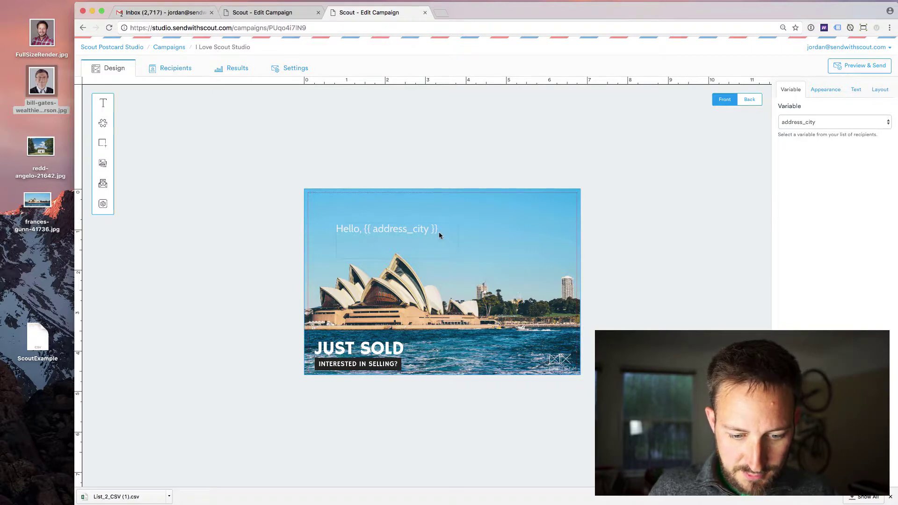
left_click(440, 236)
type("!")
key("BackSpace")
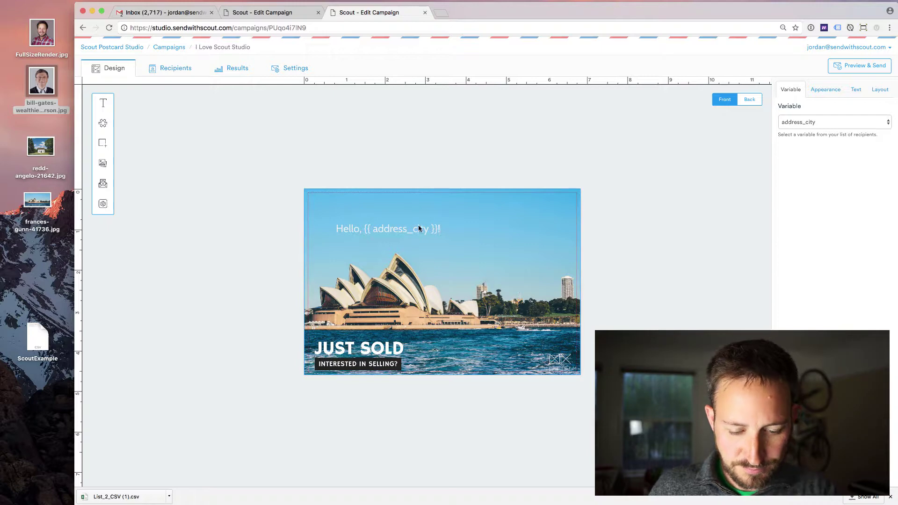
left_click(481, 155)
left_click(390, 230)
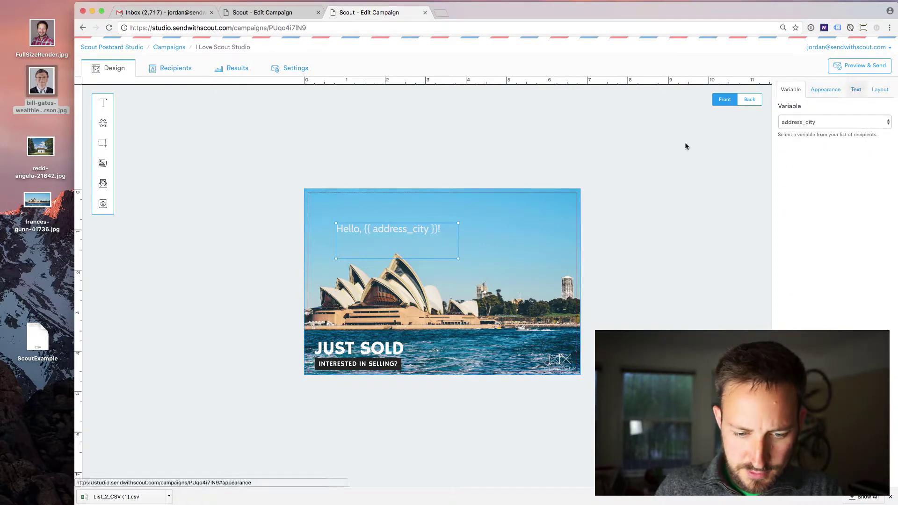
left_click_drag(408, 225, 389, 206)
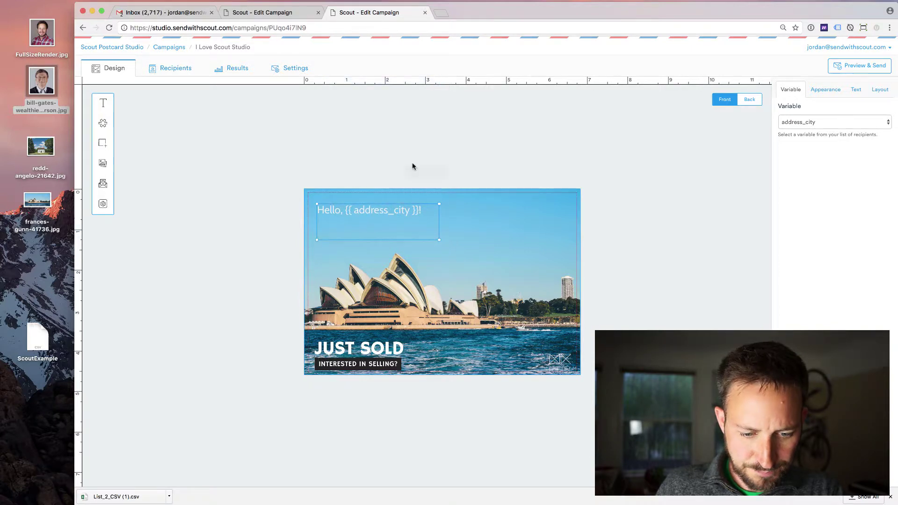
left_click(420, 152)
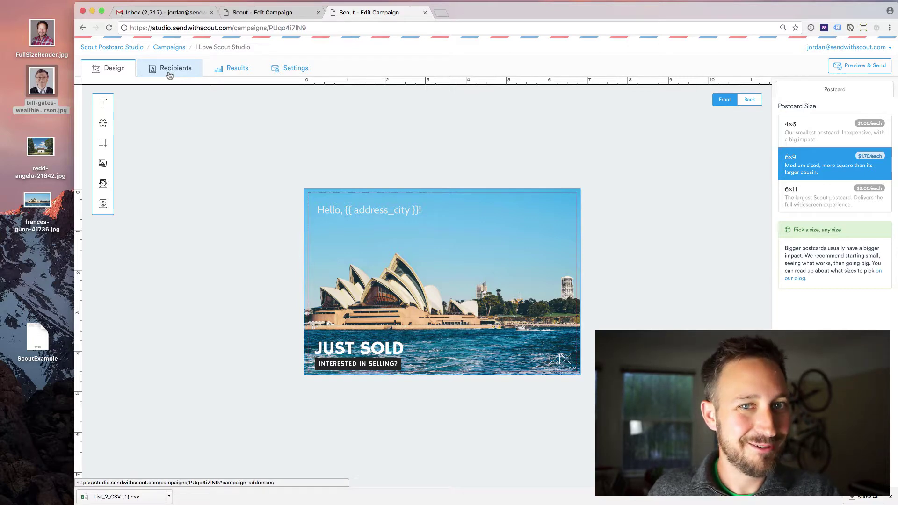
Step: Check both recipient addresses are valid, preview the New York recipient's card and its share preview
left_click(169, 75)
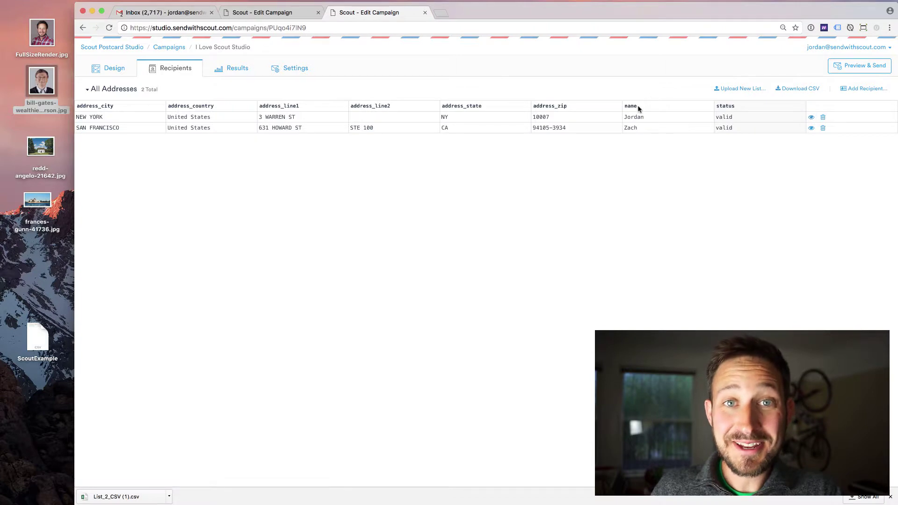
left_click(813, 119)
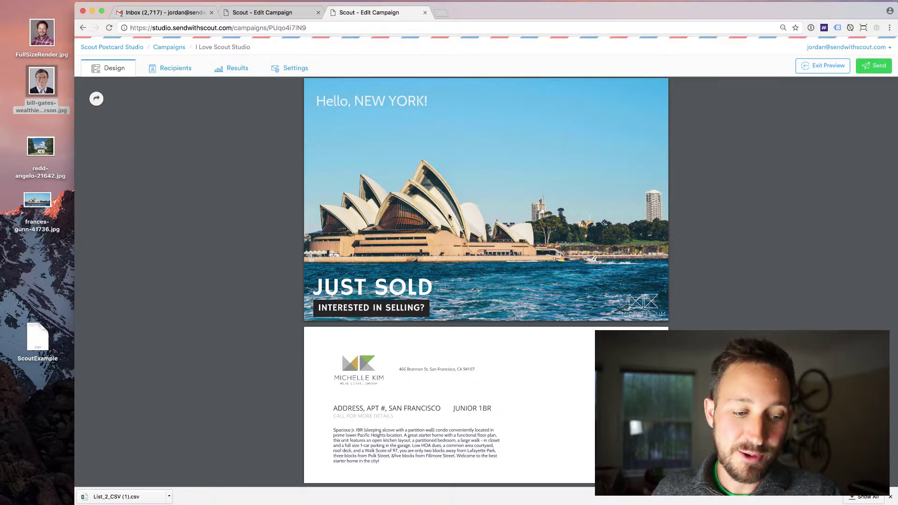
left_click(98, 100)
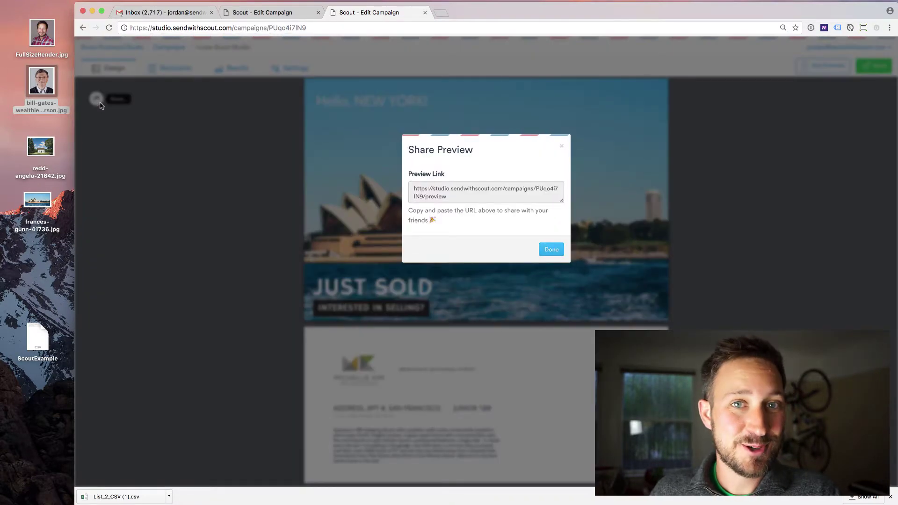
left_click(562, 146)
left_click(170, 68)
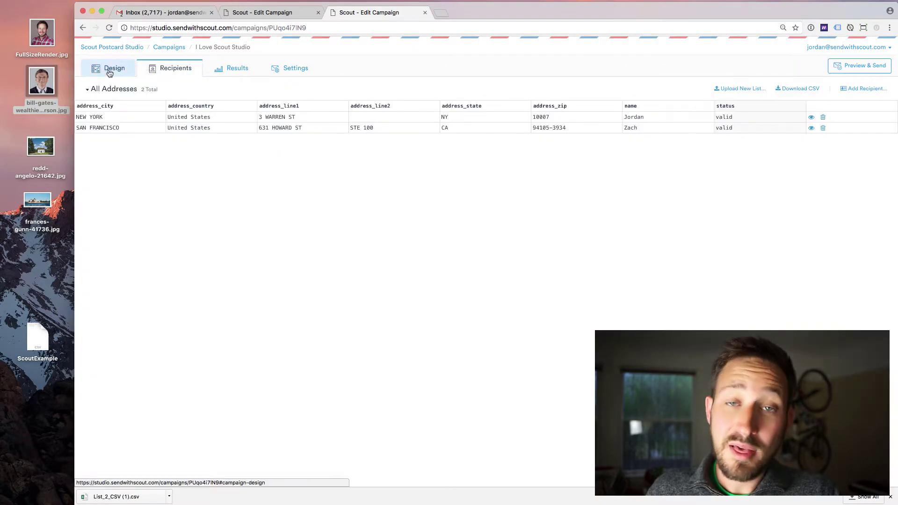
left_click(110, 70)
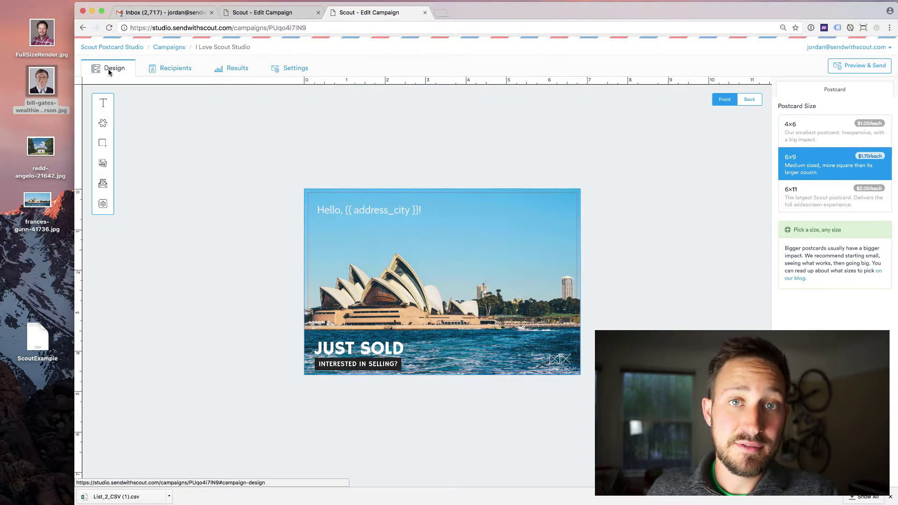
left_click(149, 67)
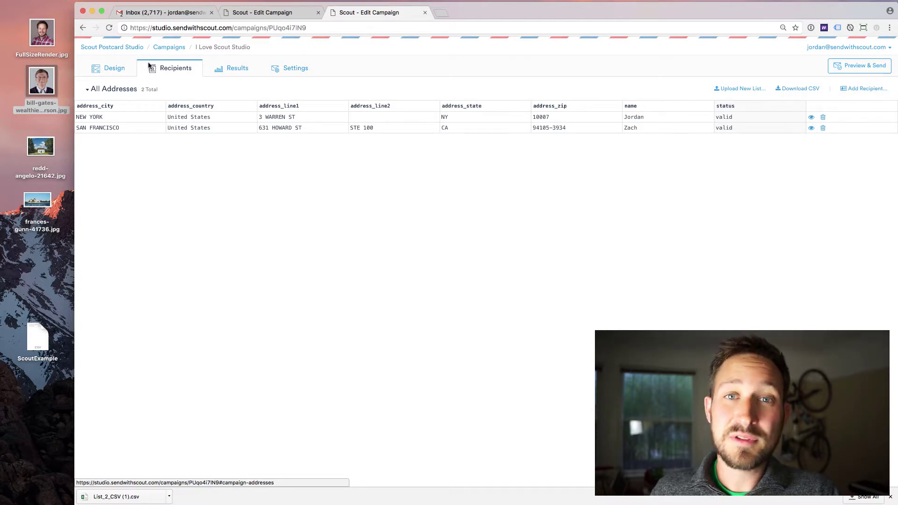
left_click(230, 72)
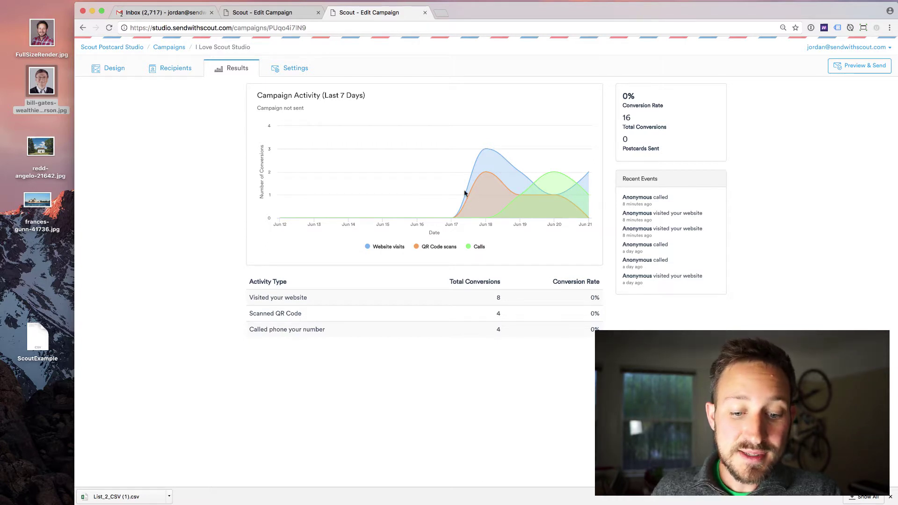
Step: Read the results chart values: 8 website visits, 4 QR code scans and 4 calls, each 0%
mouse_move(490, 148)
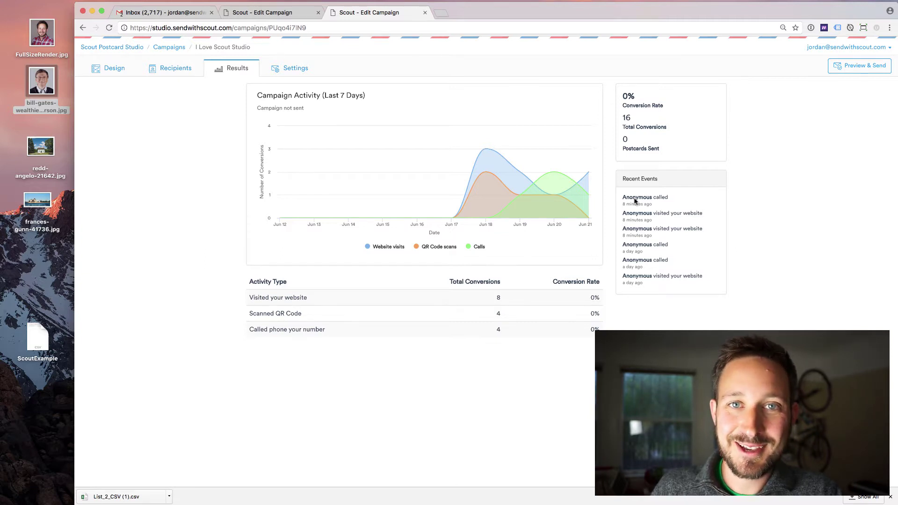
mouse_move(549, 170)
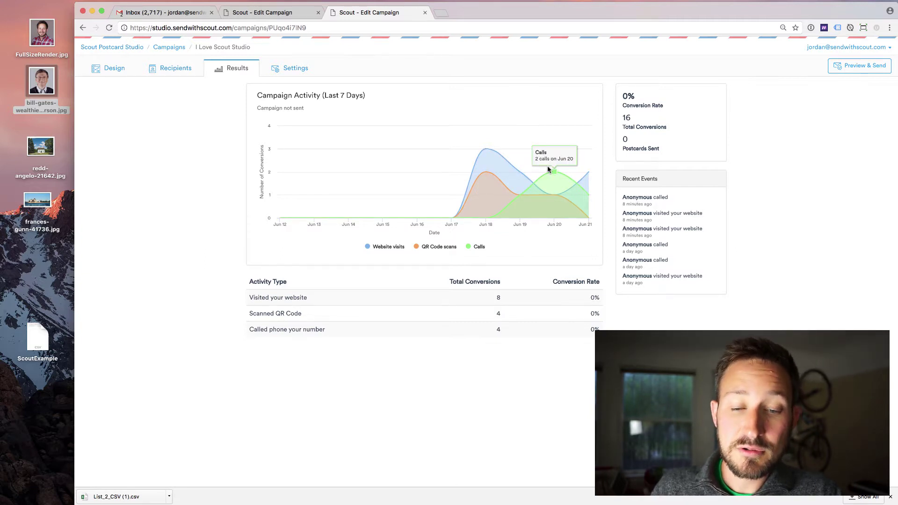